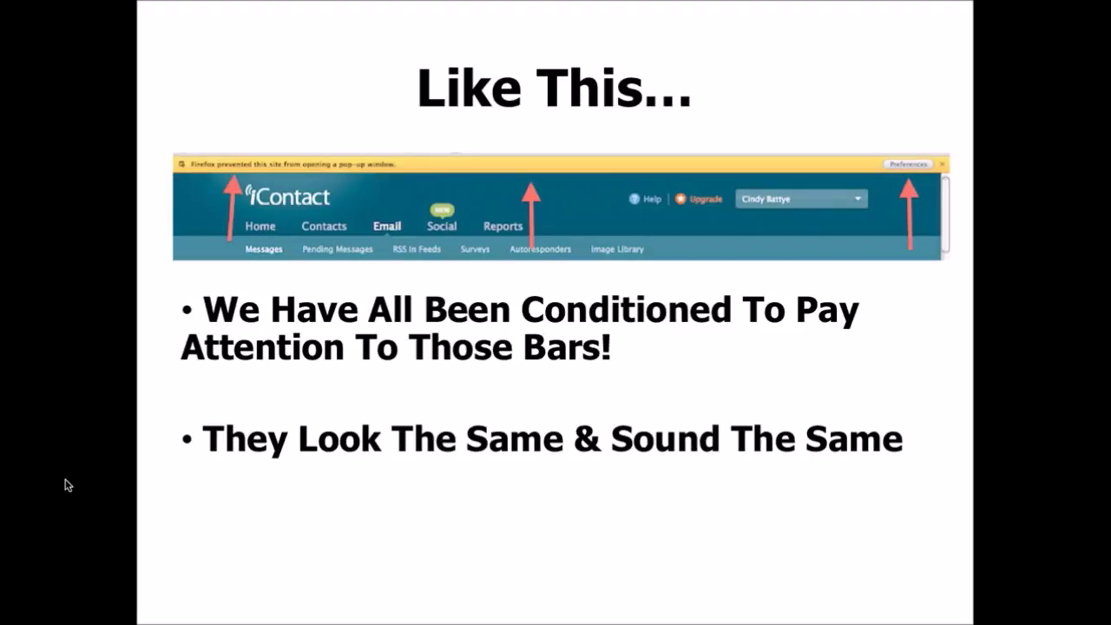
key(Right)
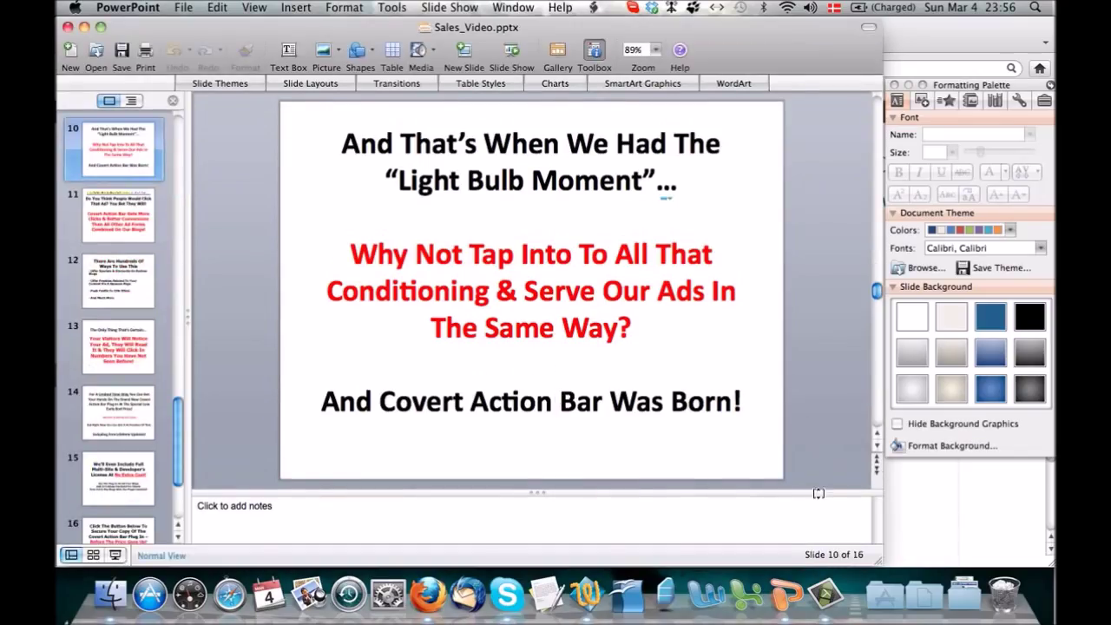
Step: Switch to Firefox and set the Action Bar Text to "Oops Your Popup Blocker Just Blocked Your Free Download - Click Here To Grab It!" from the TextWrangler note
key(super+Tab)
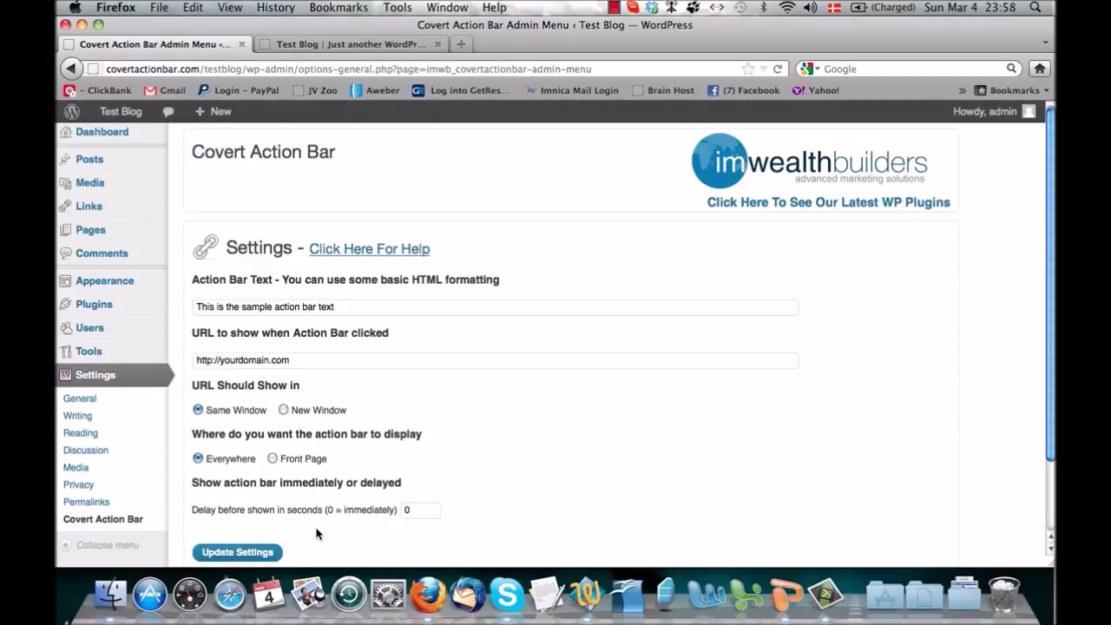
click(595, 607)
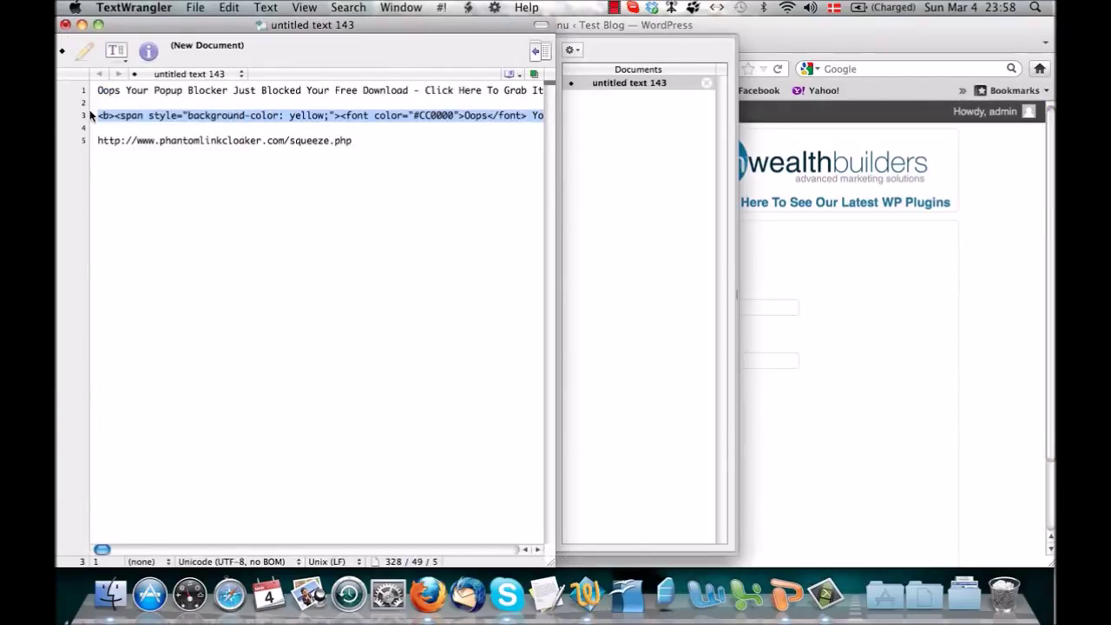
key(Up)
key(Up)
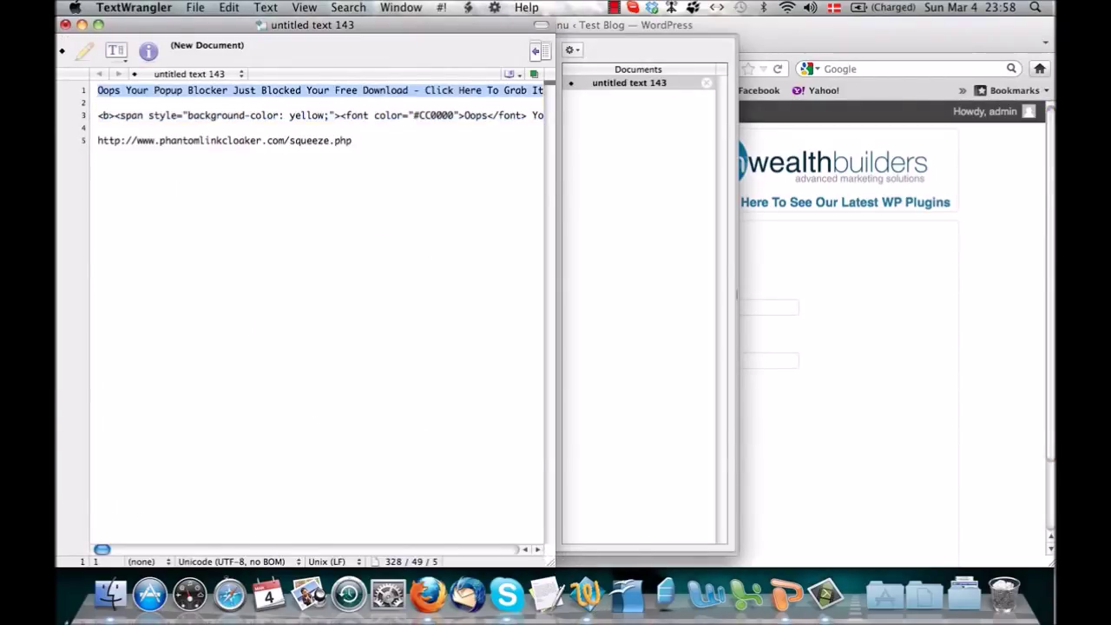
click(886, 302)
click(407, 309)
key(cmd+a)
key(Delete)
key(Down)
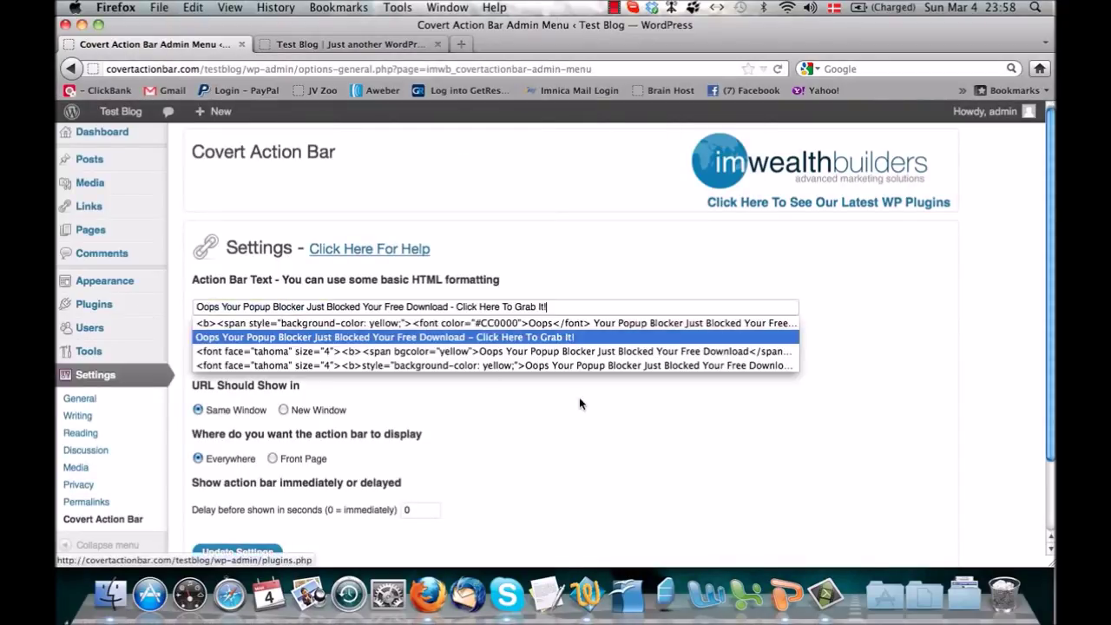
click(573, 332)
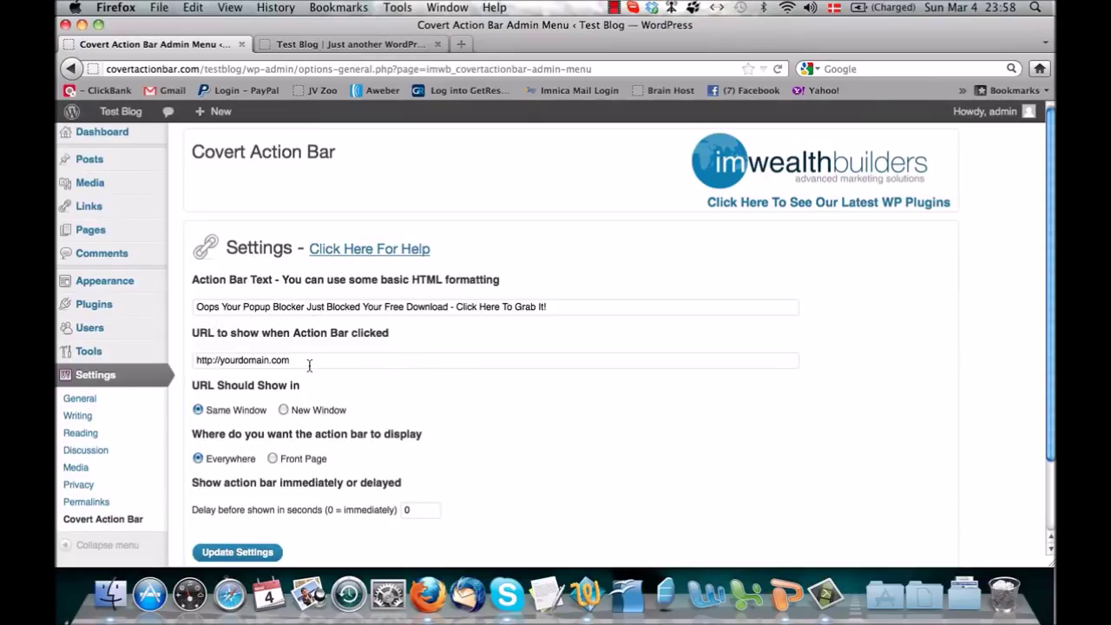
click(564, 589)
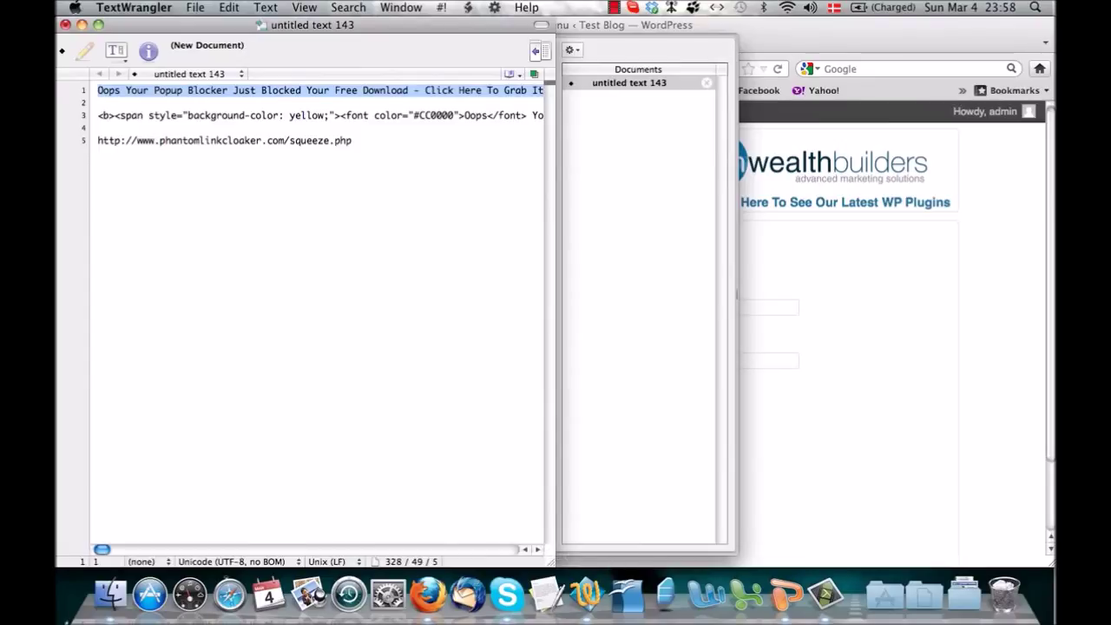
drag(355, 141, 54, 143)
key(super+c)
click(922, 406)
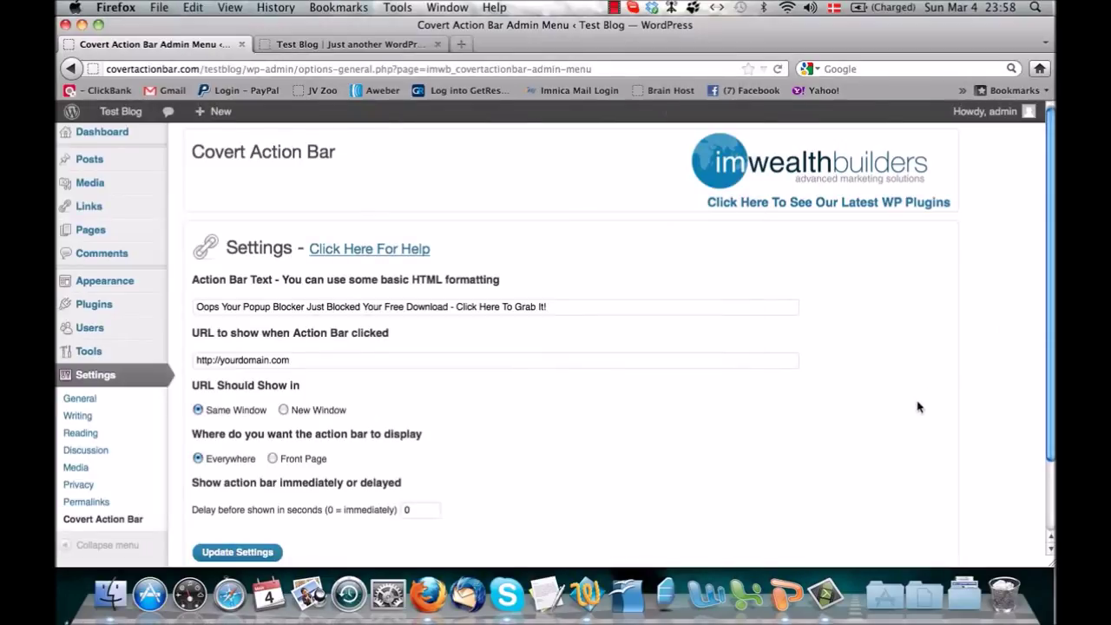
click(317, 365)
key(super+a)
key(super+v)
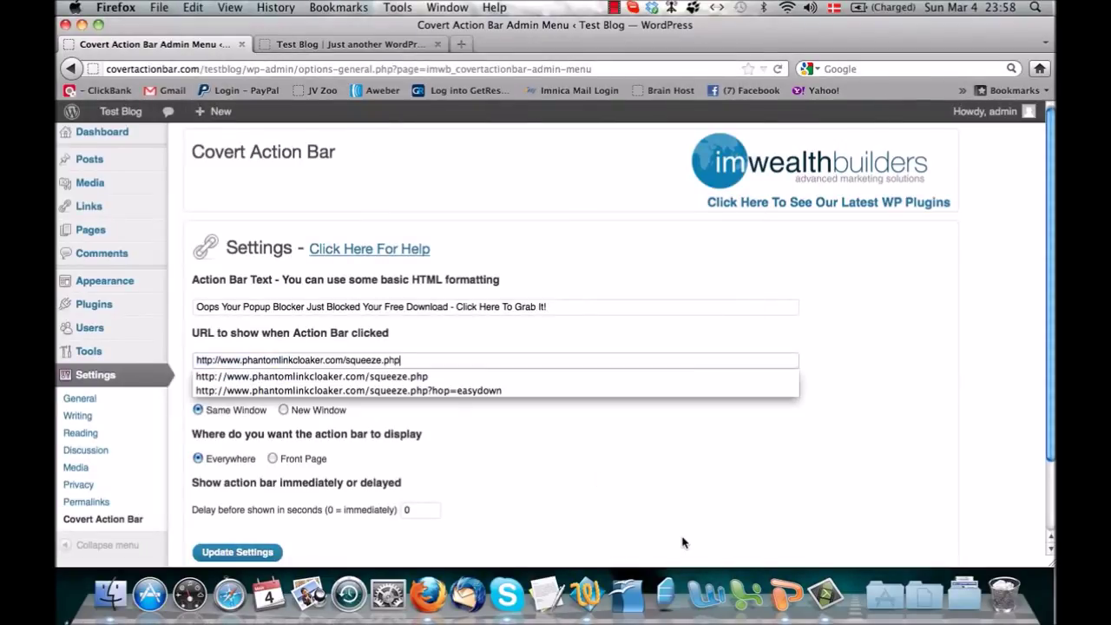
key(Escape)
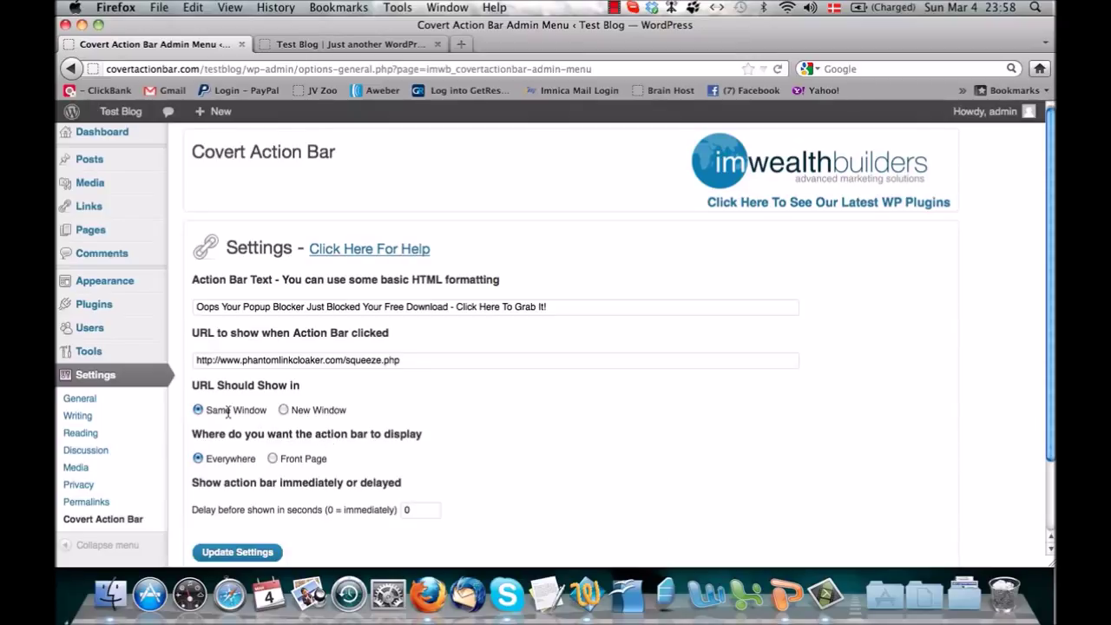
Step: Make the URL show in a New Window, set the action bar delay to 2 seconds, and update the settings
click(281, 412)
scroll(397, 408, down, 1)
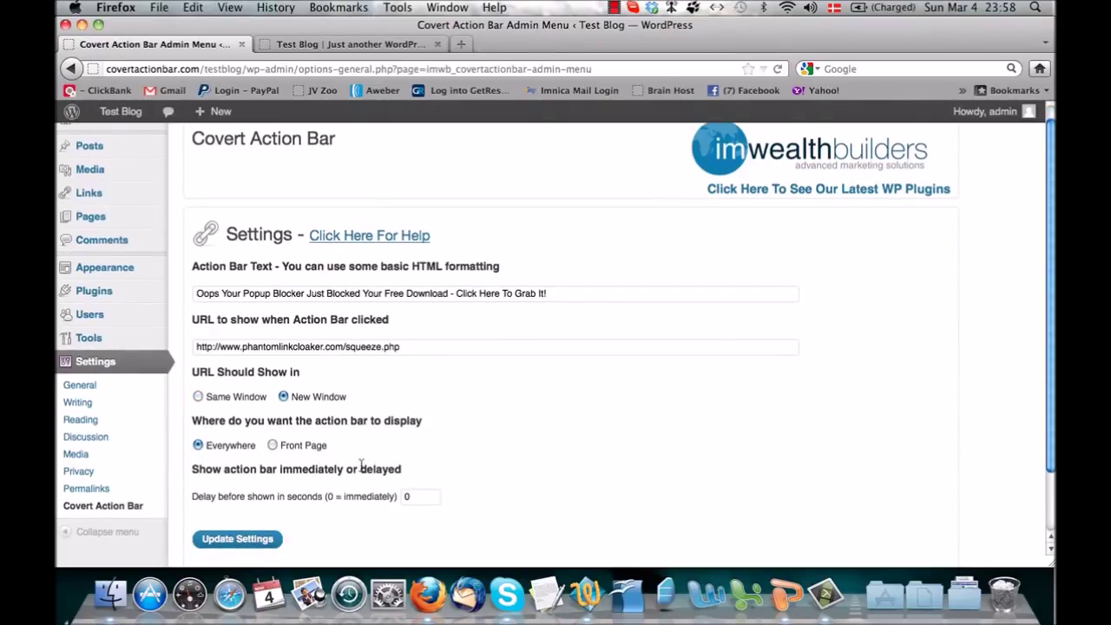
click(421, 496)
key(BackSpace)
text(2)
click(264, 542)
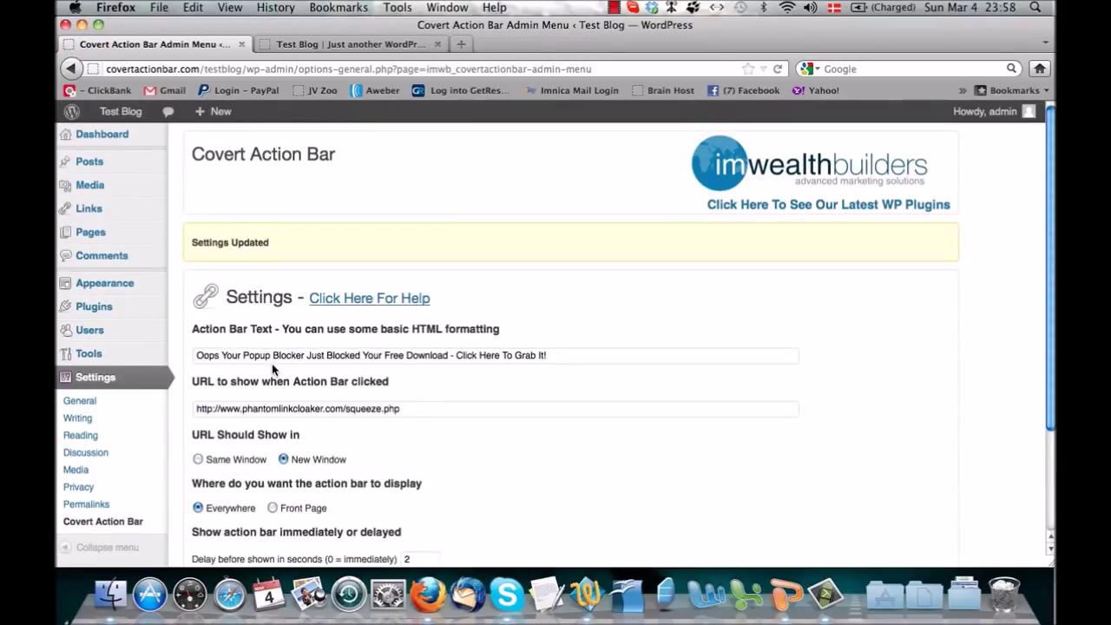
Step: Reload the Test Blog page to check the action bar, and look over the squeeze page it opens before closing that page
click(326, 48)
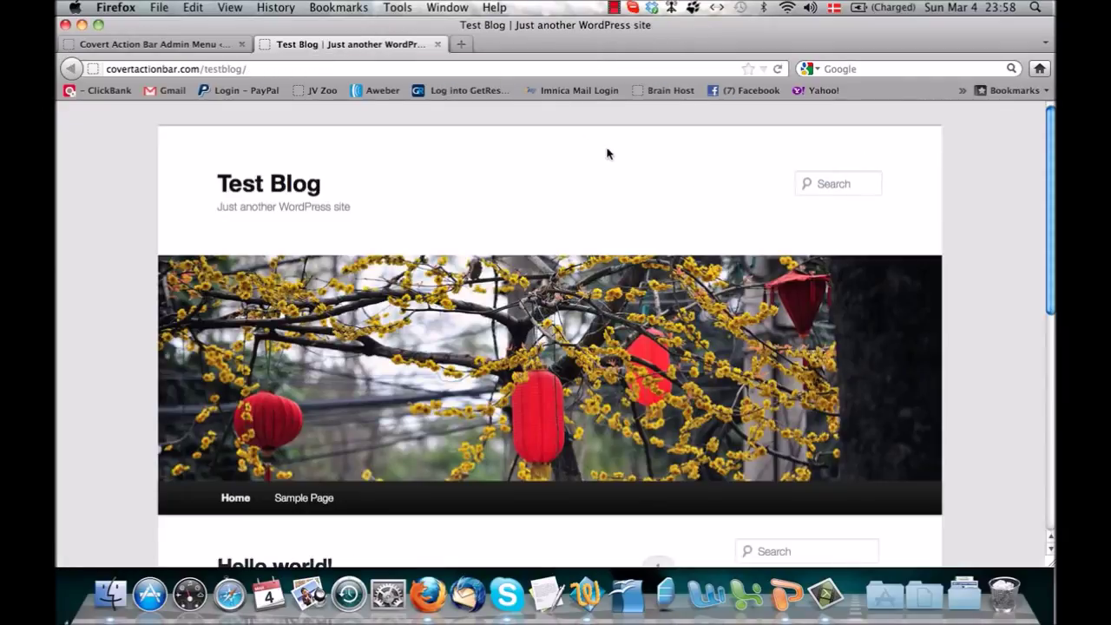
click(779, 68)
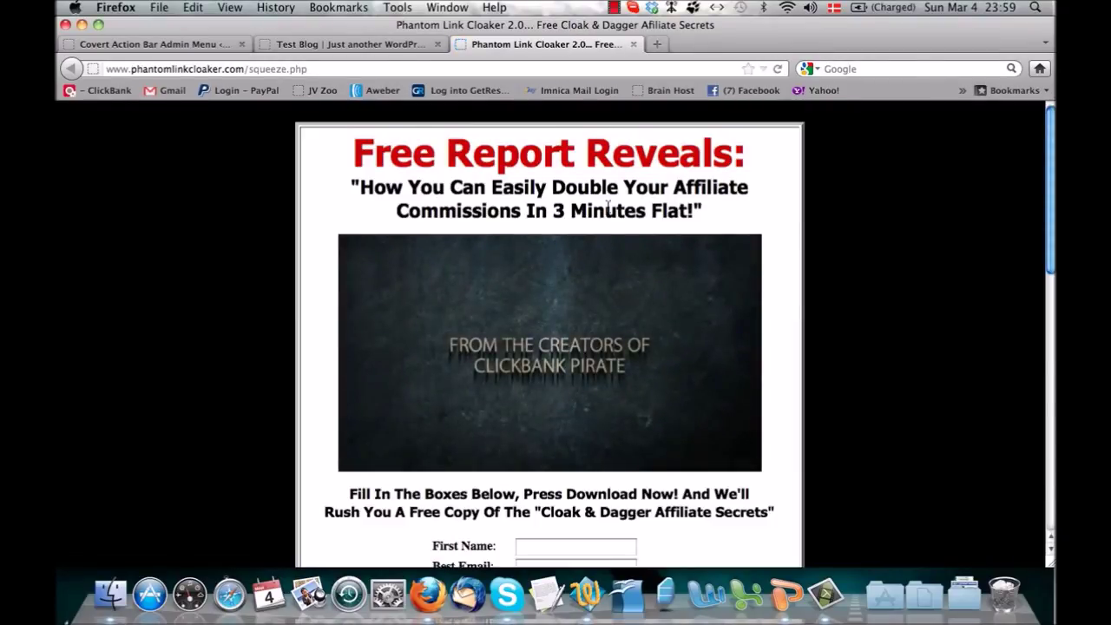
scroll(608, 206, down, 5)
scroll(607, 206, up, 3)
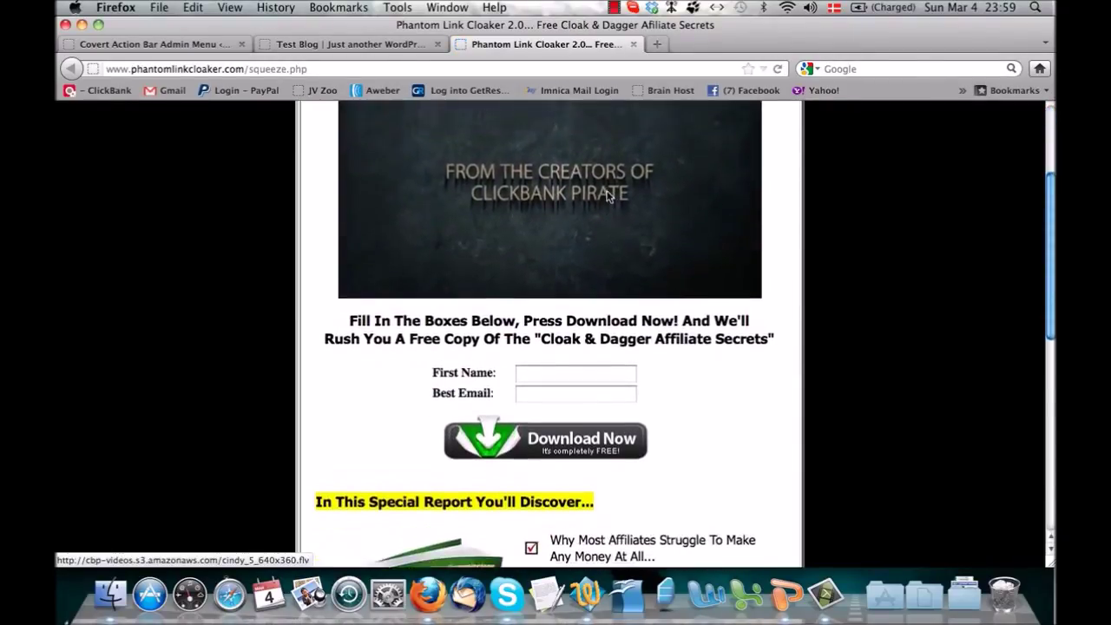
click(632, 44)
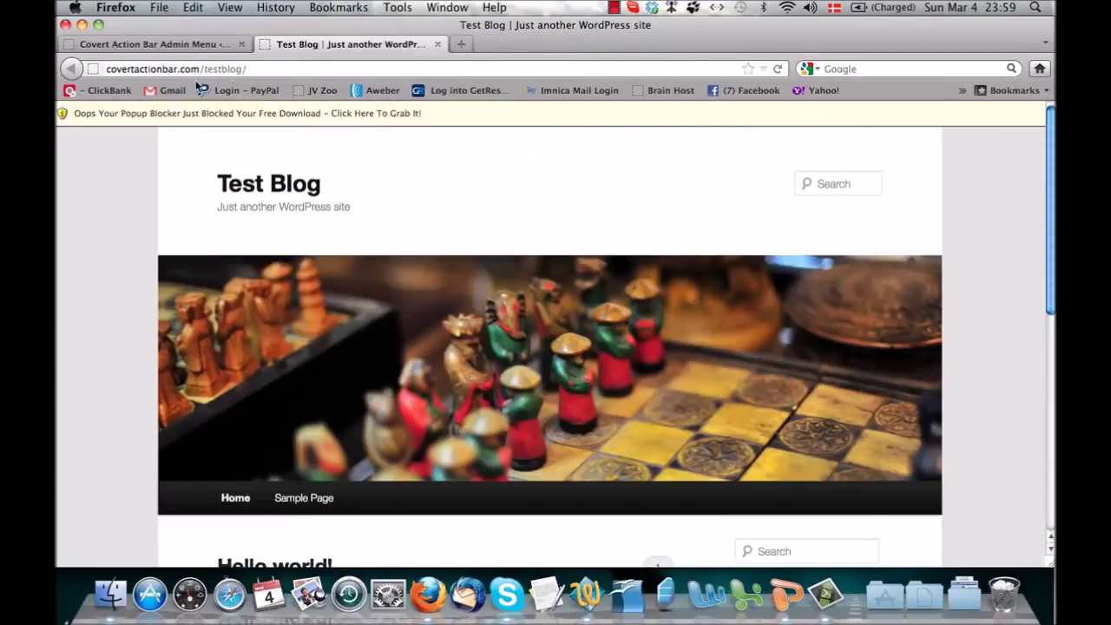
Step: Replace the Action Bar Text with the HTML-formatted version from line 3 of the TextWrangler note, and update the settings in Firefox
click(199, 48)
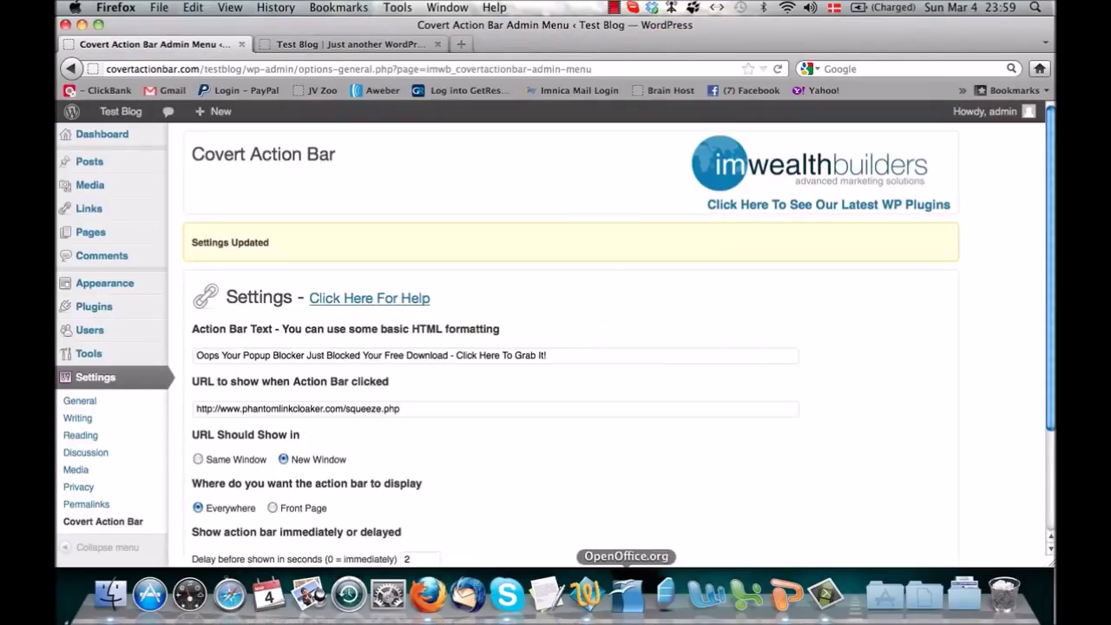
click(596, 597)
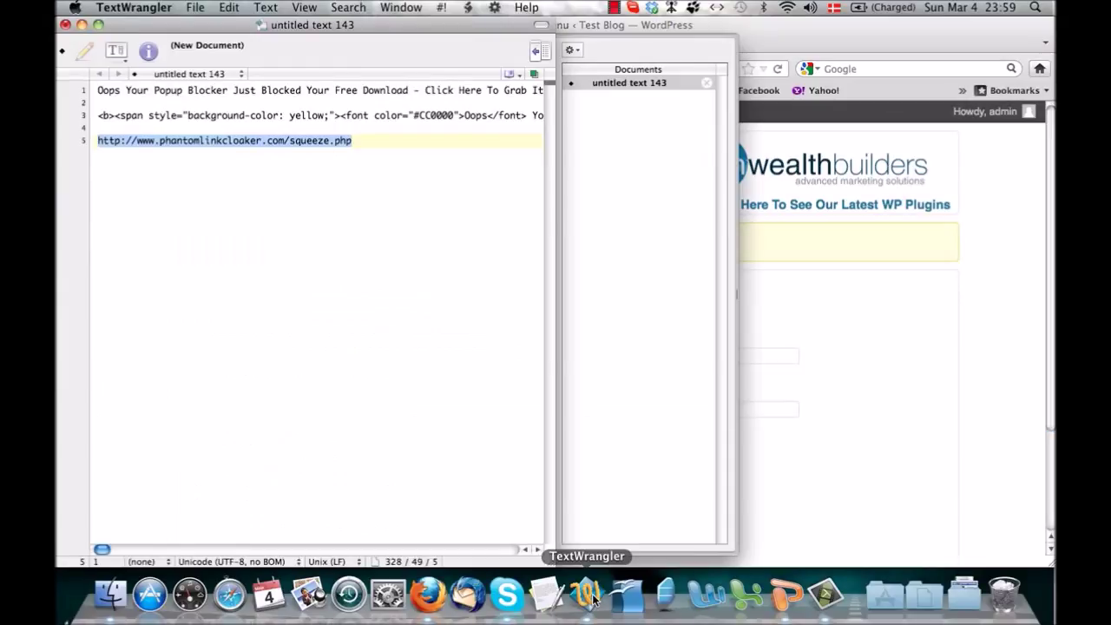
triple_click(83, 116)
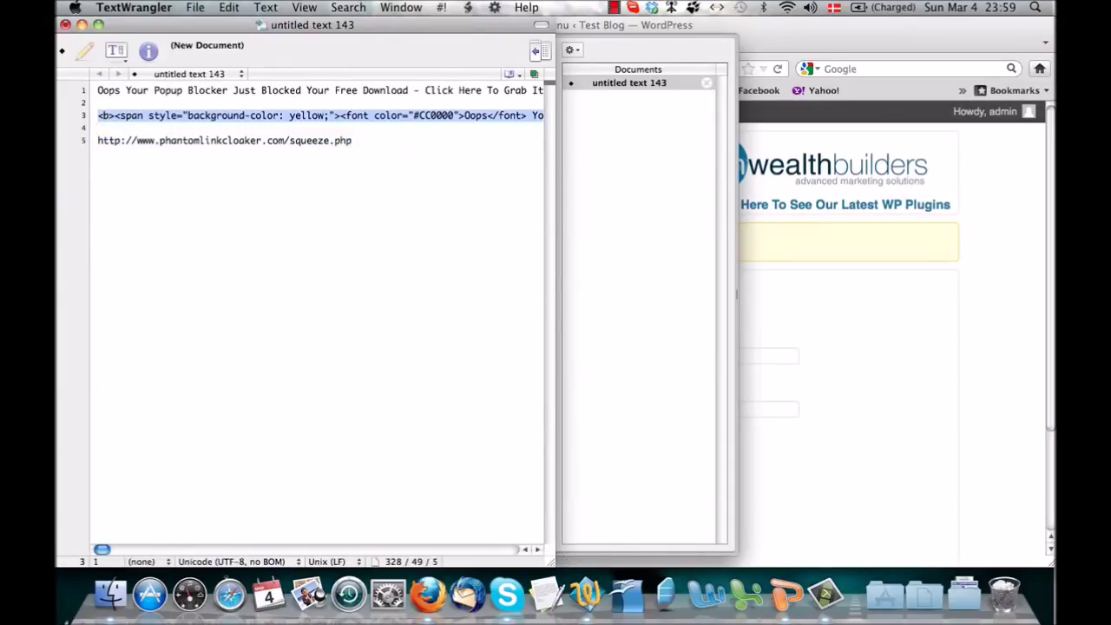
click(787, 357)
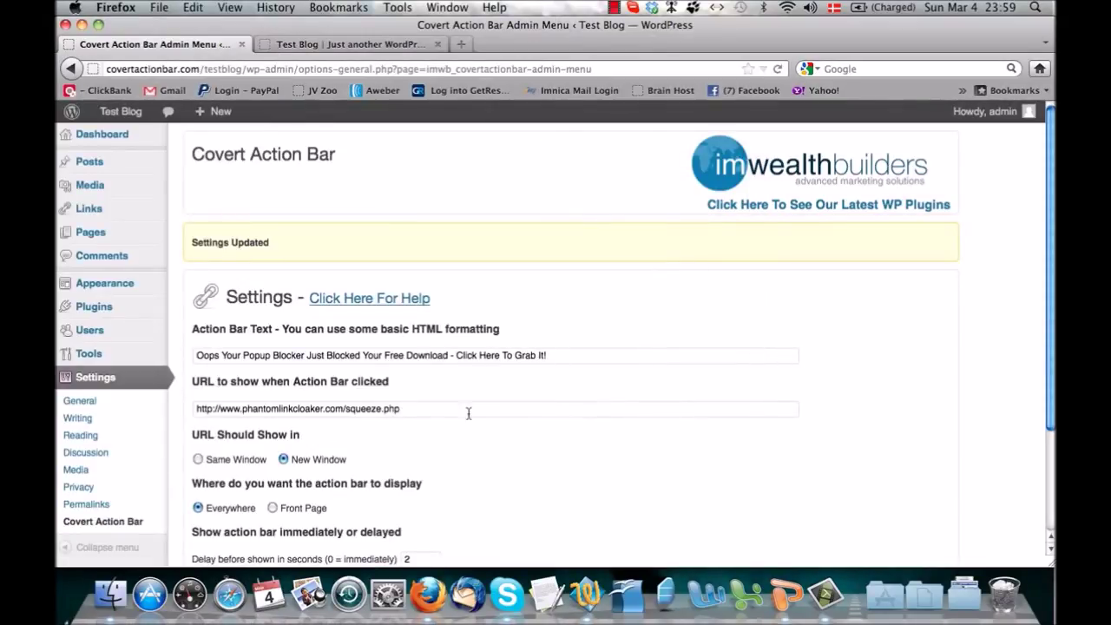
key(super+a)
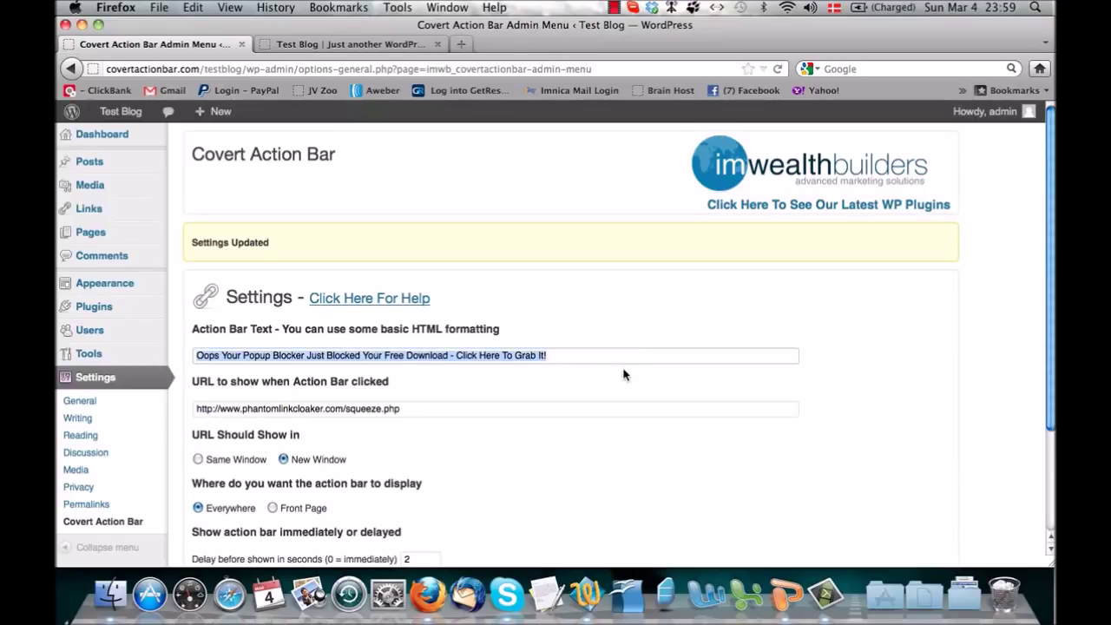
text(<b><span style="background-color: yellow;"><font color="#CC0000">Oops</font> Your Popup Blocker Just Blocked Your Free Download</span> - <font color="#0000FF"><u>Click Here To Grab It!</u></font></b>)
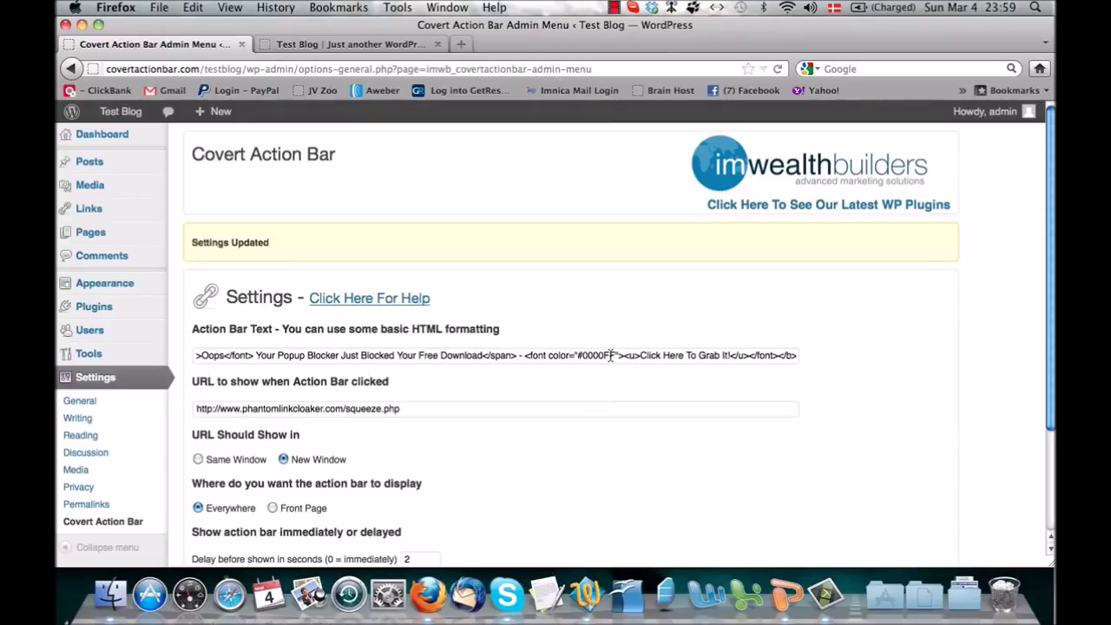
scroll(612, 355, left, 10)
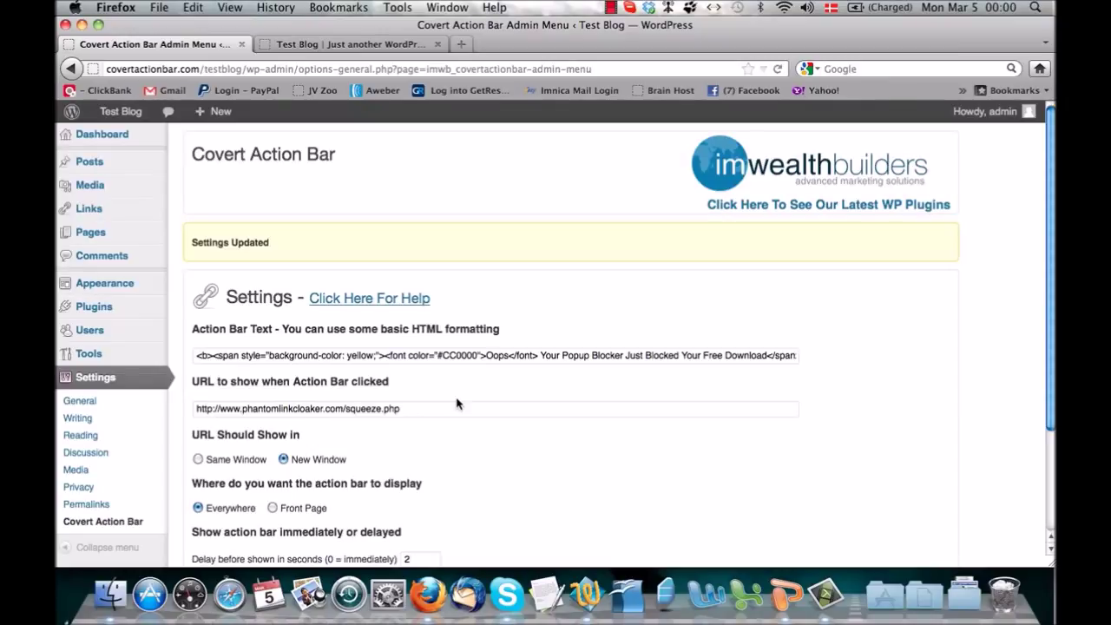
scroll(457, 404, down, 1)
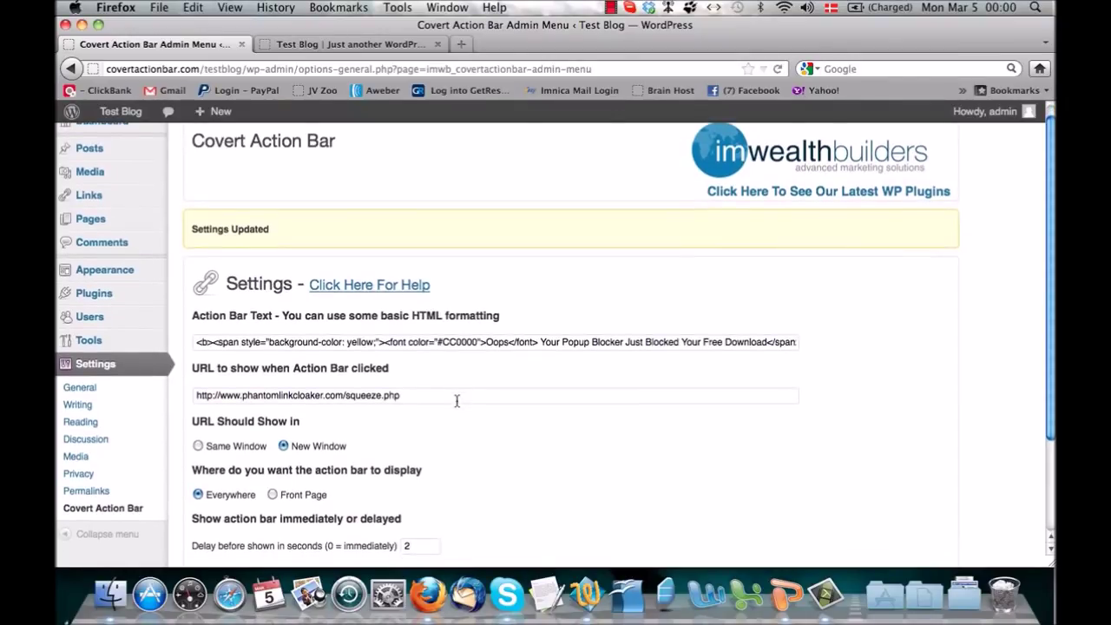
scroll(457, 401, down, 1)
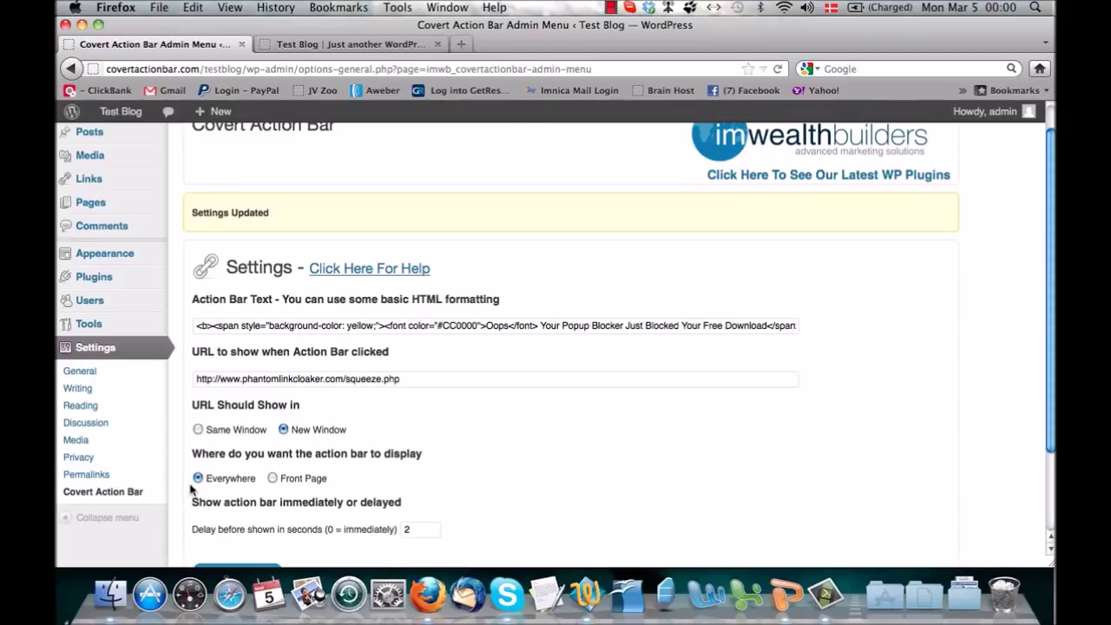
scroll(466, 502, down, 2)
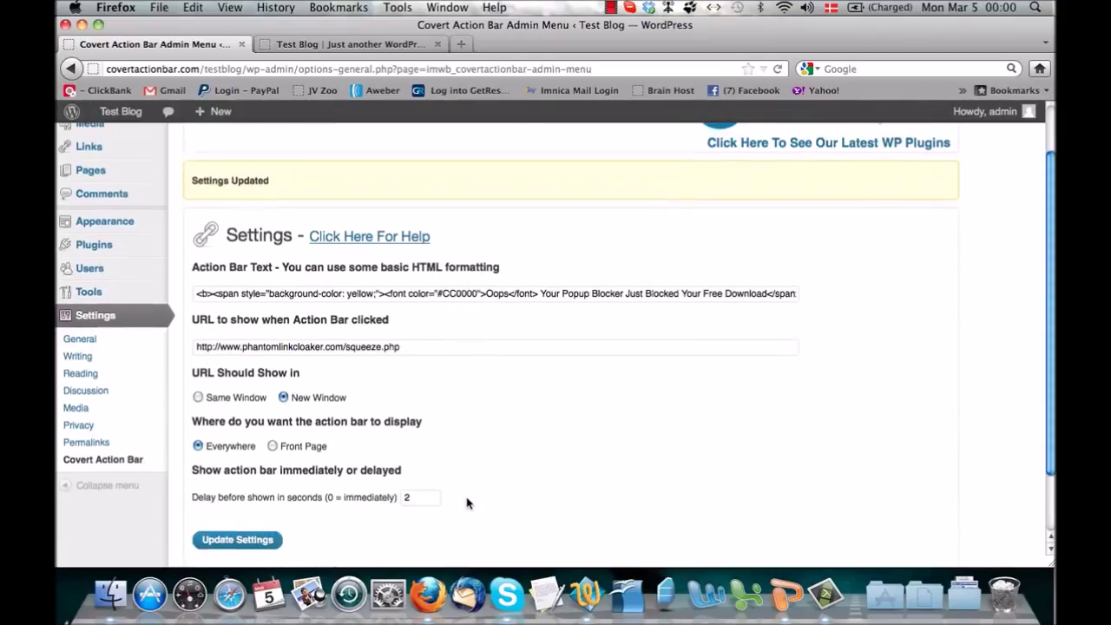
click(260, 542)
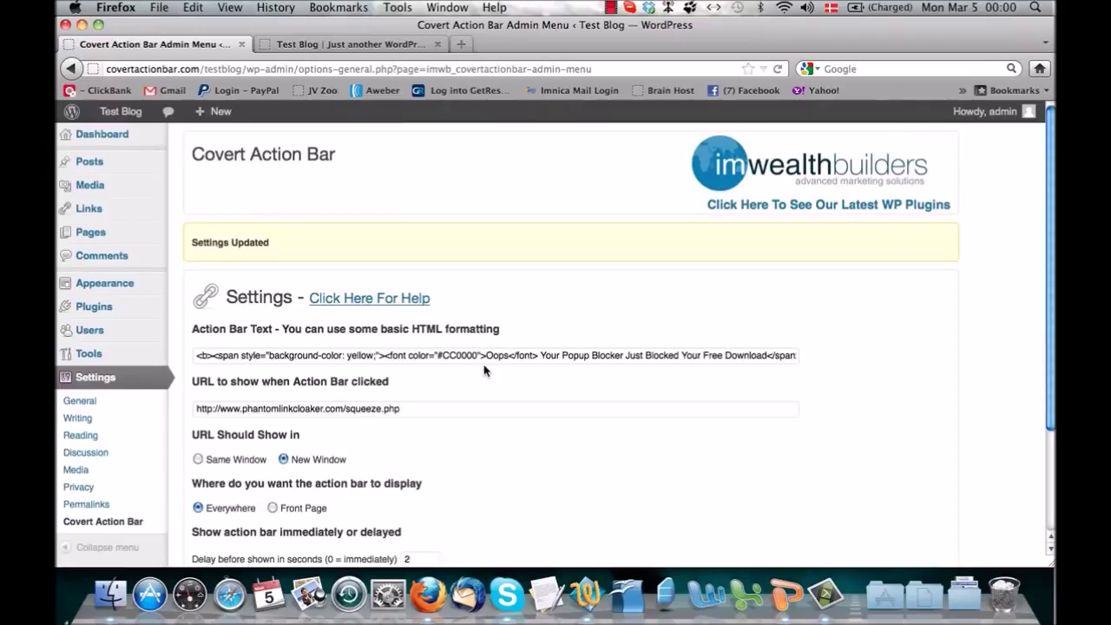
Step: Reload the Test Blog to check the HTML-formatted action bar while the page scrolls, and return to the plugin's settings
click(352, 46)
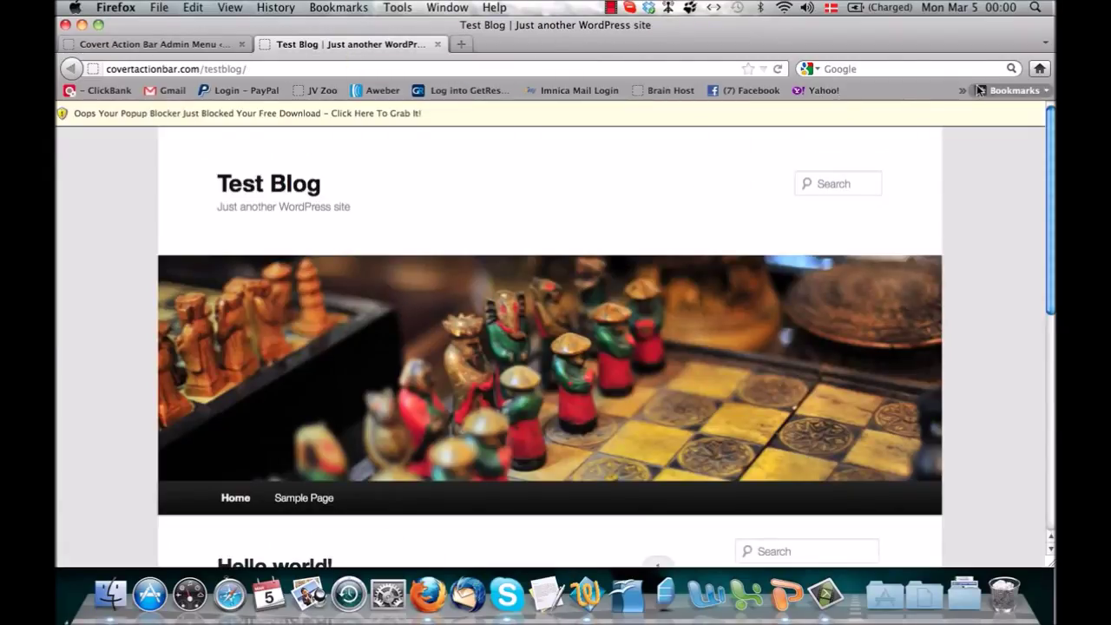
click(779, 69)
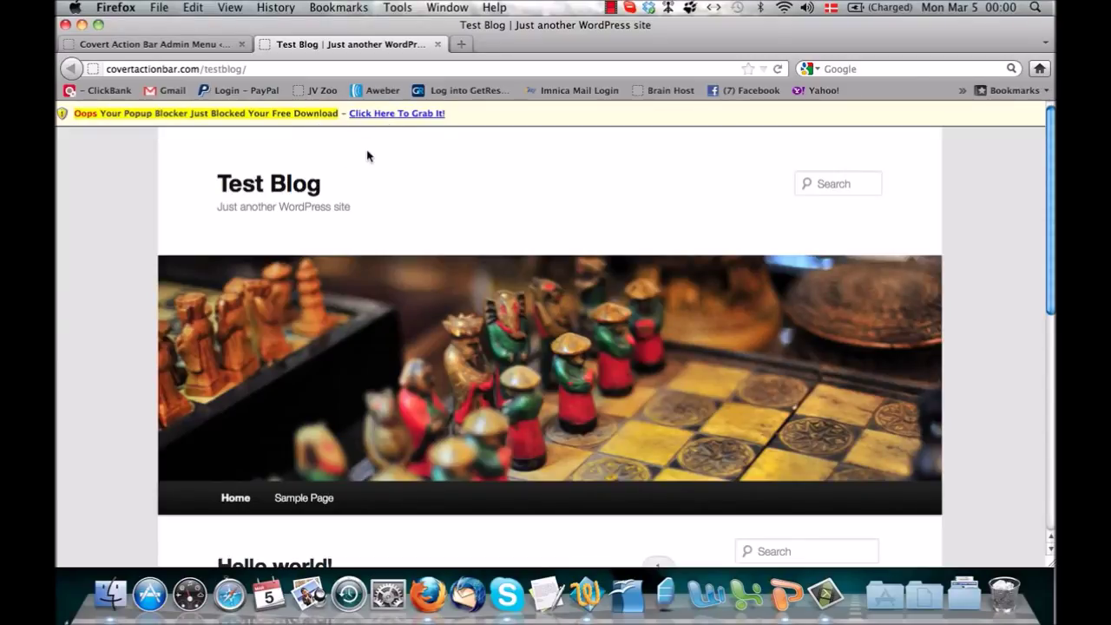
scroll(402, 189, down, 1)
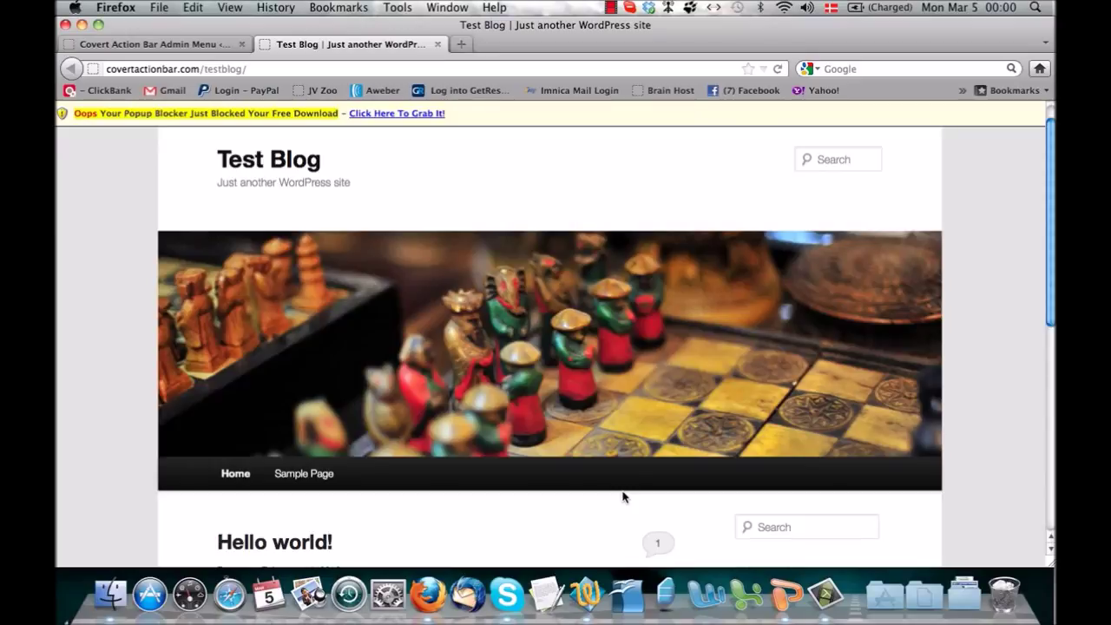
click(178, 45)
scroll(440, 295, down, 1)
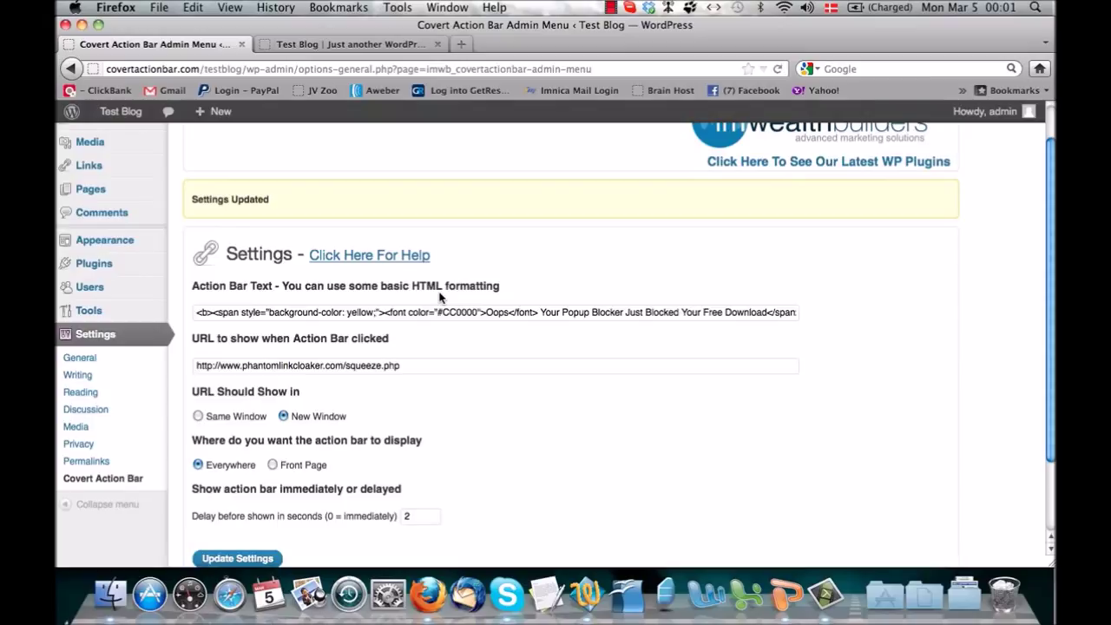